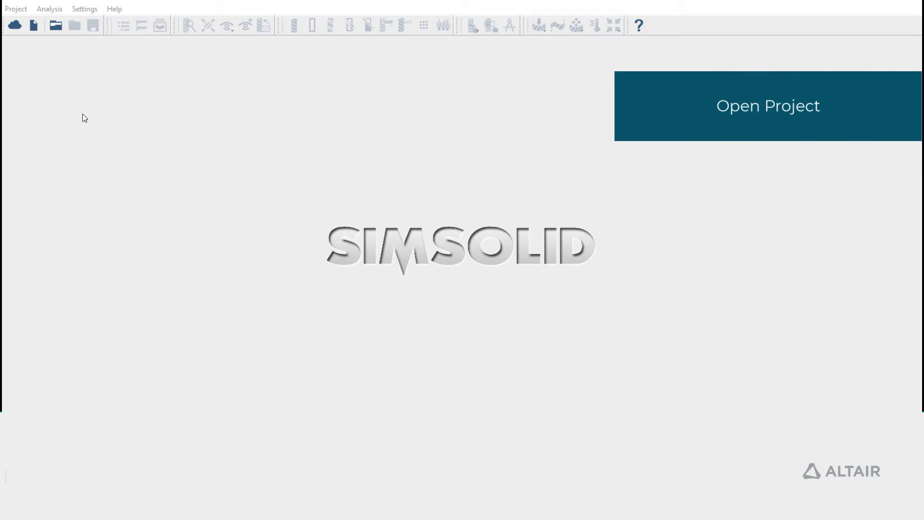
Open the Excavator.ssp project and scroll through its Project tree
left_click(55, 27)
left_click(202, 103)
left_click(636, 383)
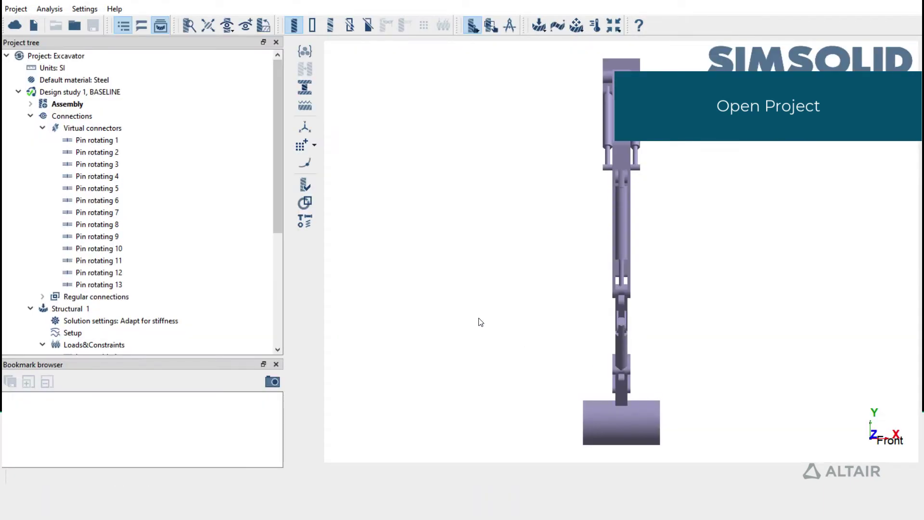
left_click_drag(279, 203, 284, 319)
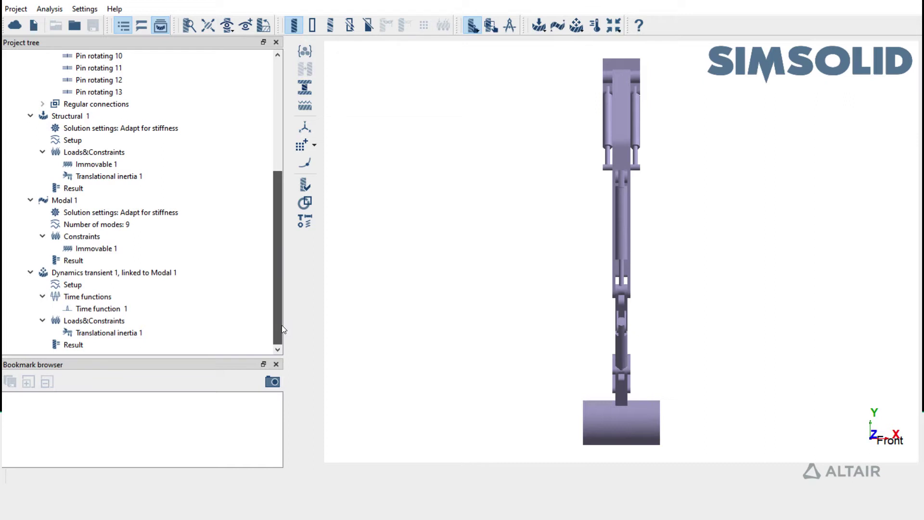
left_click_drag(281, 325, 282, 201)
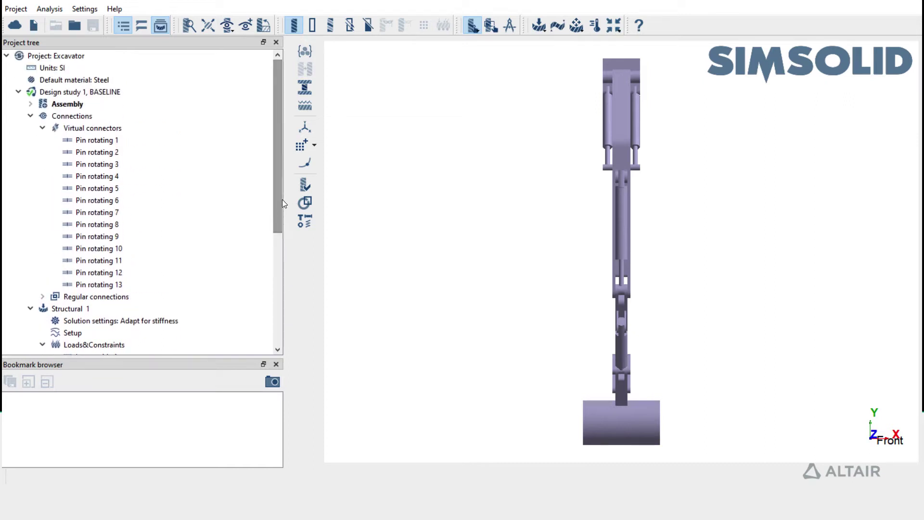
Import the three datum points from Datum_Set1.csv into the assembly's Datum points table
left_click(100, 105)
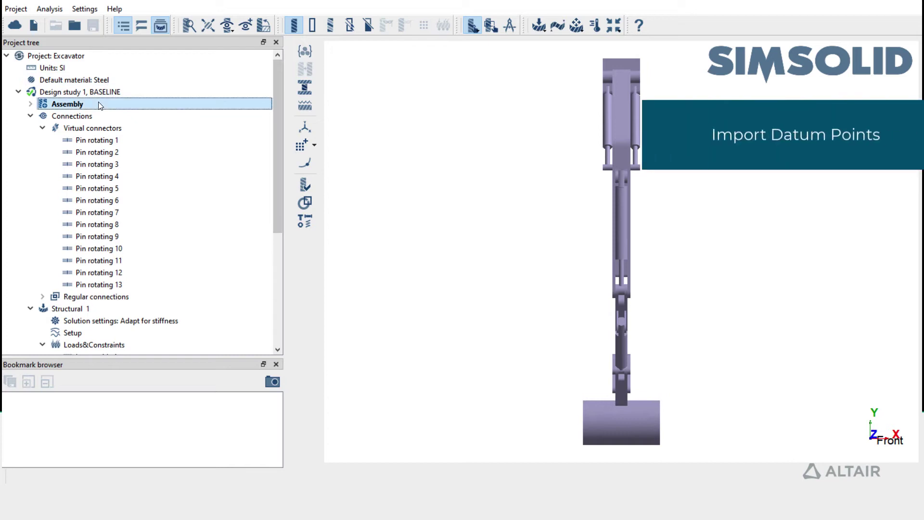
left_click(315, 145)
left_click(370, 159)
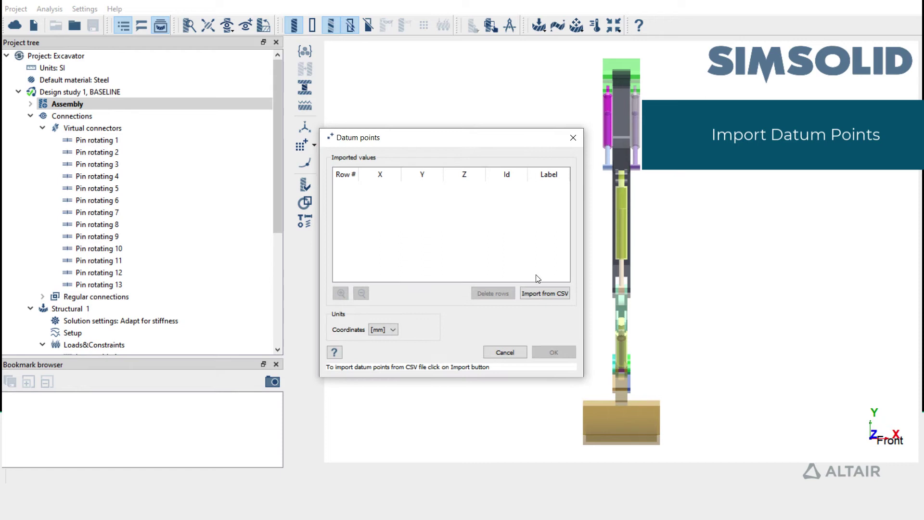
left_click(553, 294)
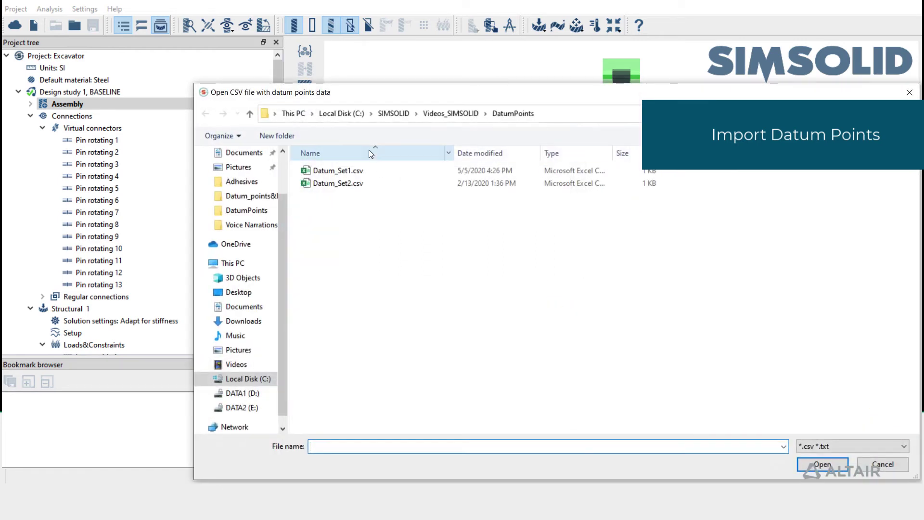
left_click(369, 175)
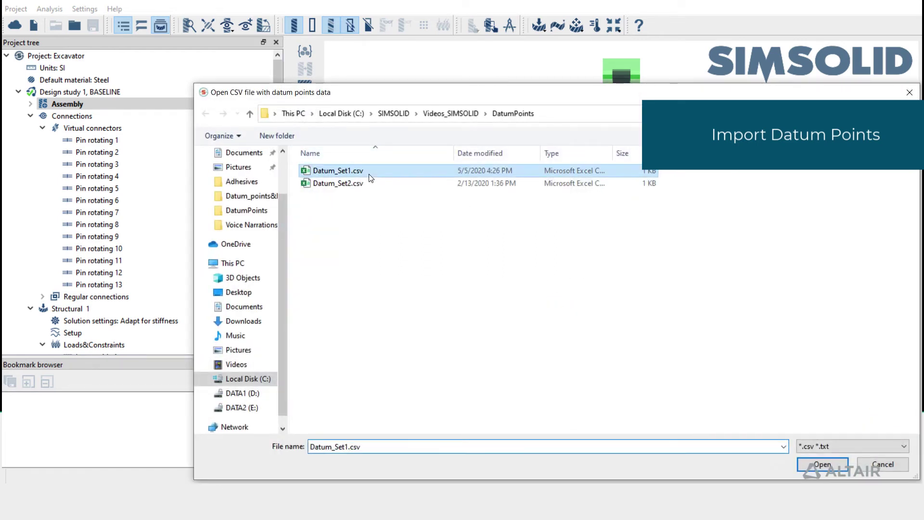
left_click(827, 461)
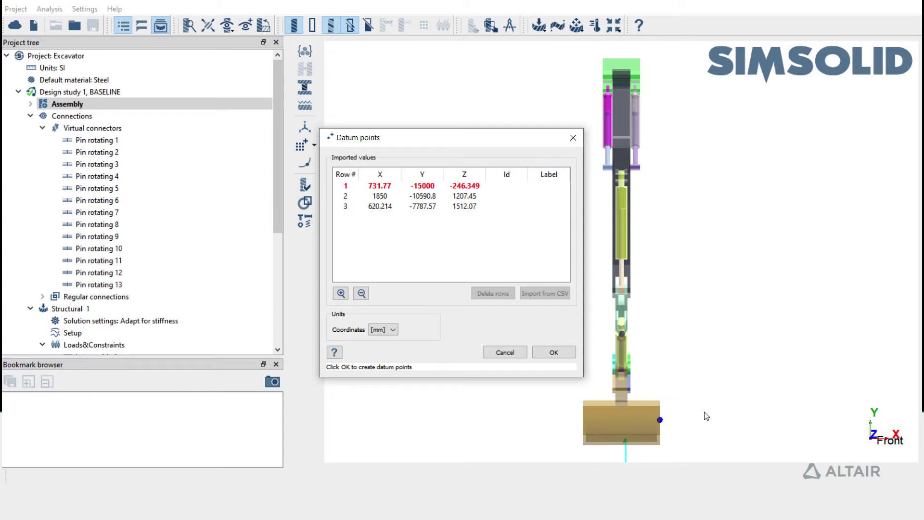
Keep datum coordinates in mm and orbit and zoom to inspect the invalid first point
left_click(381, 329)
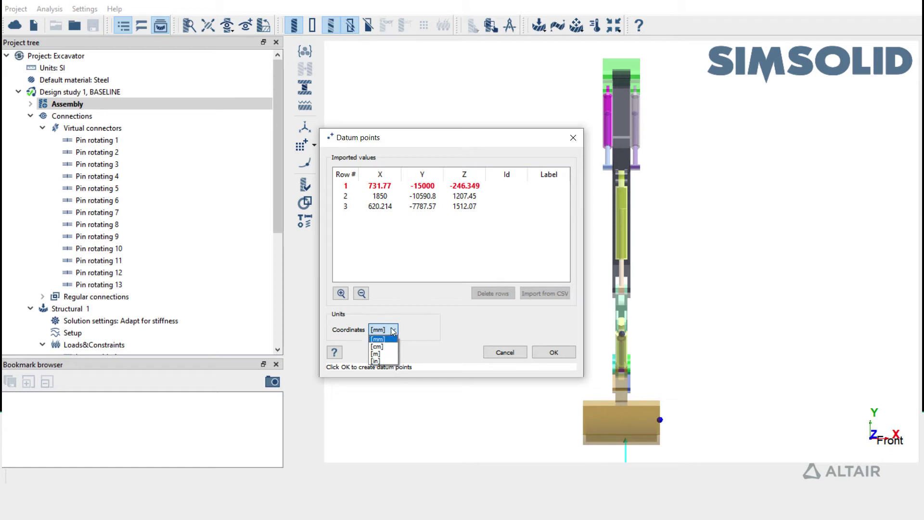
left_click(393, 339)
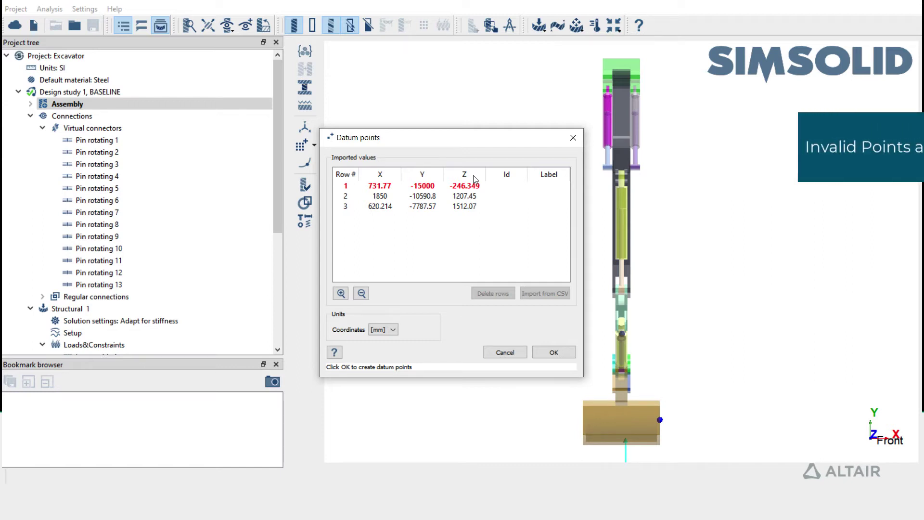
left_click_drag(681, 399, 721, 291)
scroll(656, 272, "down", 2)
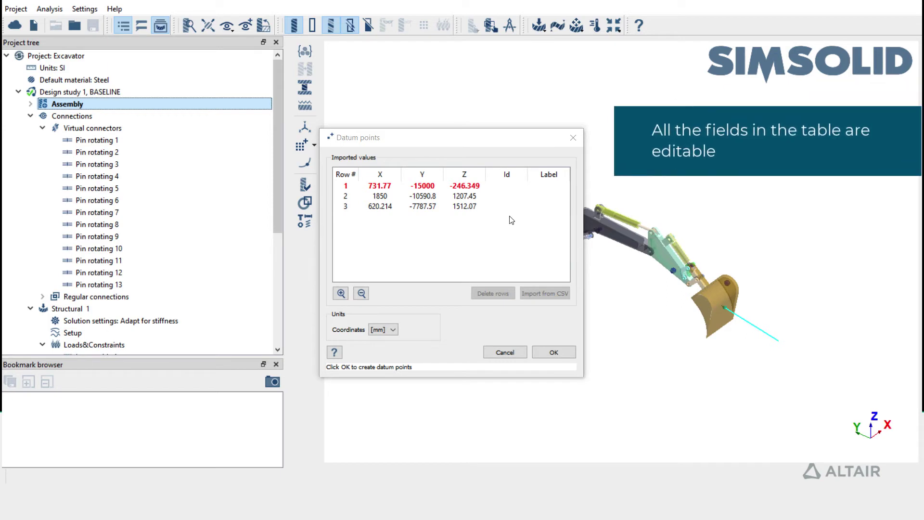
Change row 1's Y coordinate from -15000 to -11140
double_click(422, 186)
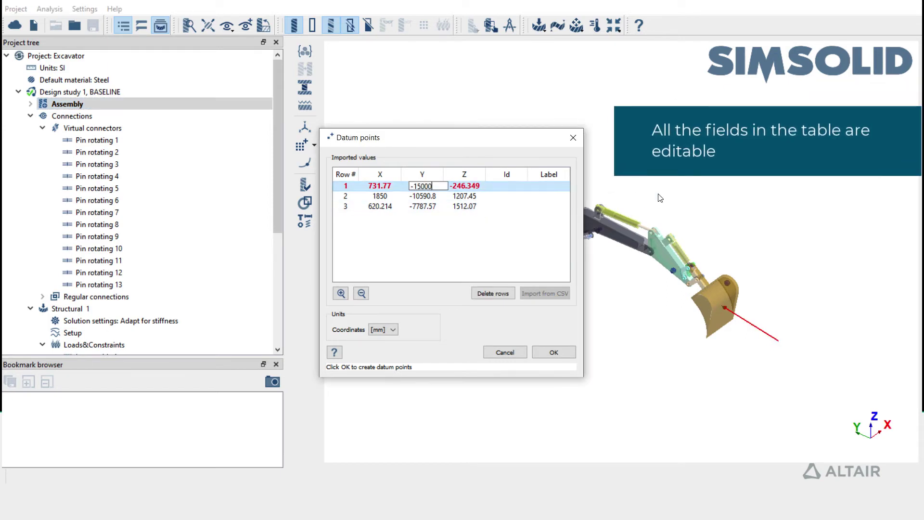
key("BackSpace")
key("BackSpace")
key("BackSpace")
key("BackSpace")
type("1140")
key("Return")
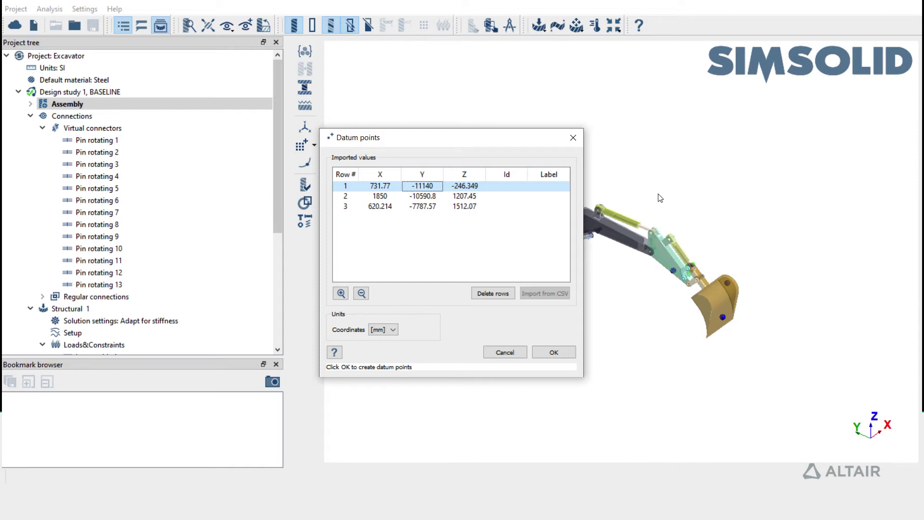
Create Point set 1 from the datum points and review its Delete/Rename options without changes
left_click(558, 350)
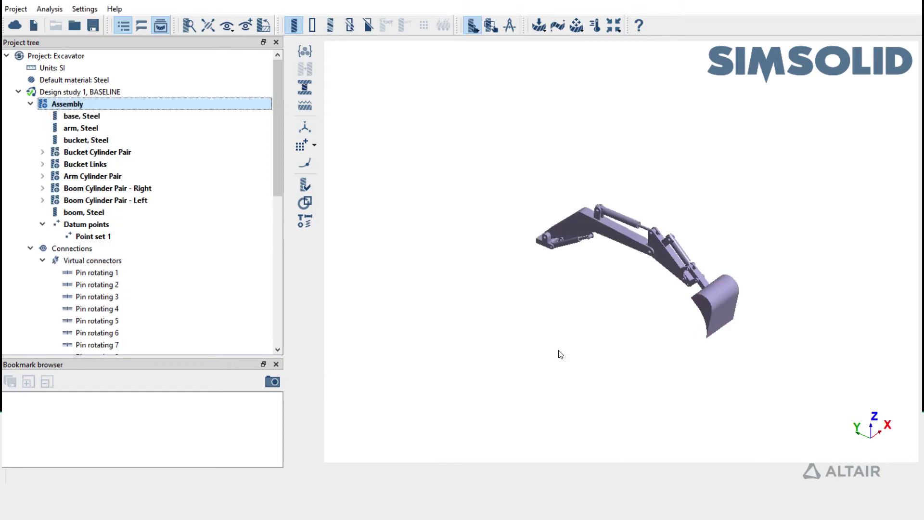
left_click(142, 236)
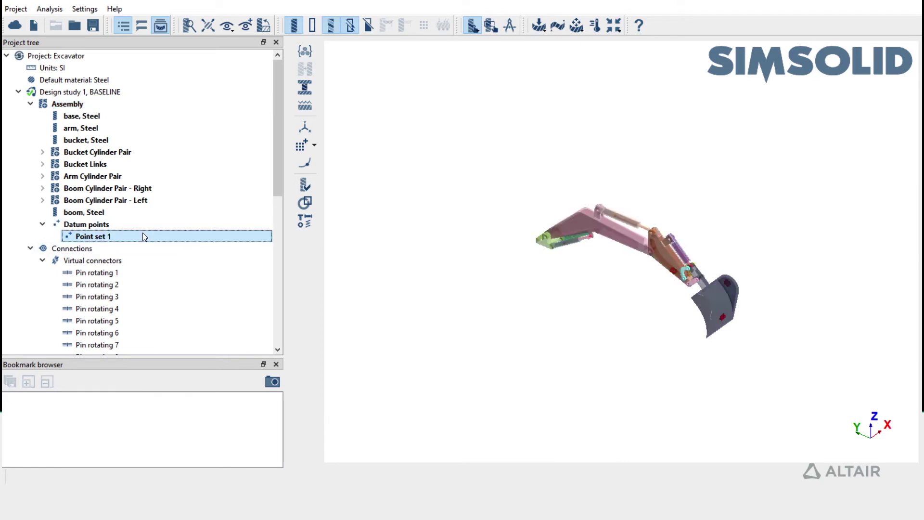
right_click(143, 236)
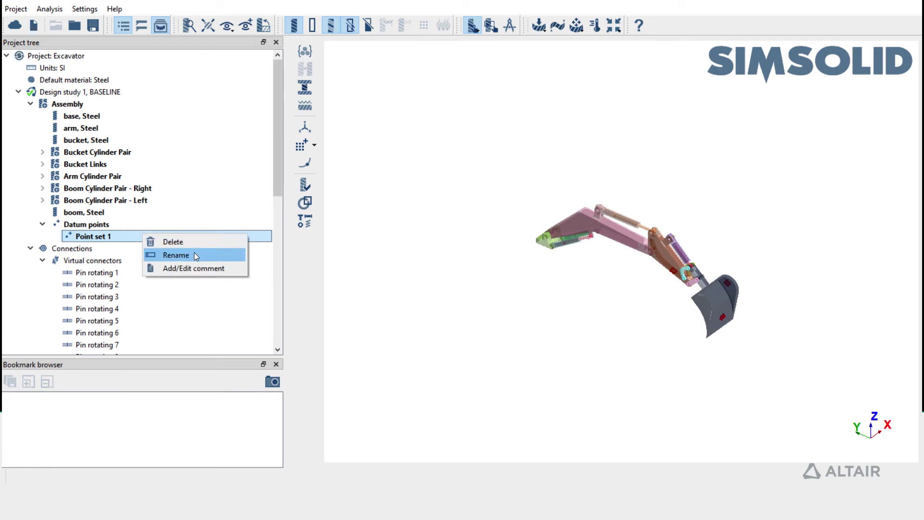
left_click(116, 235)
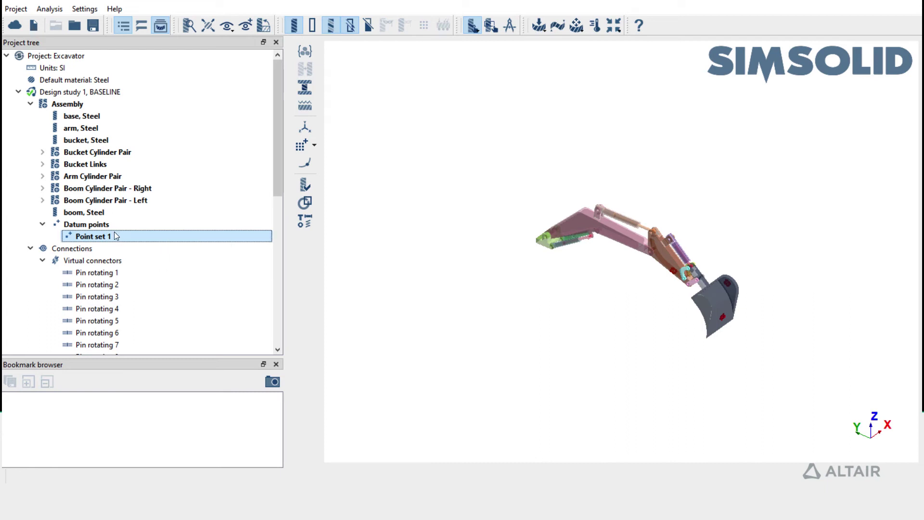
Import Datum_Set2.csv as Point set 2, then make Structural 1 the active analysis
left_click(315, 145)
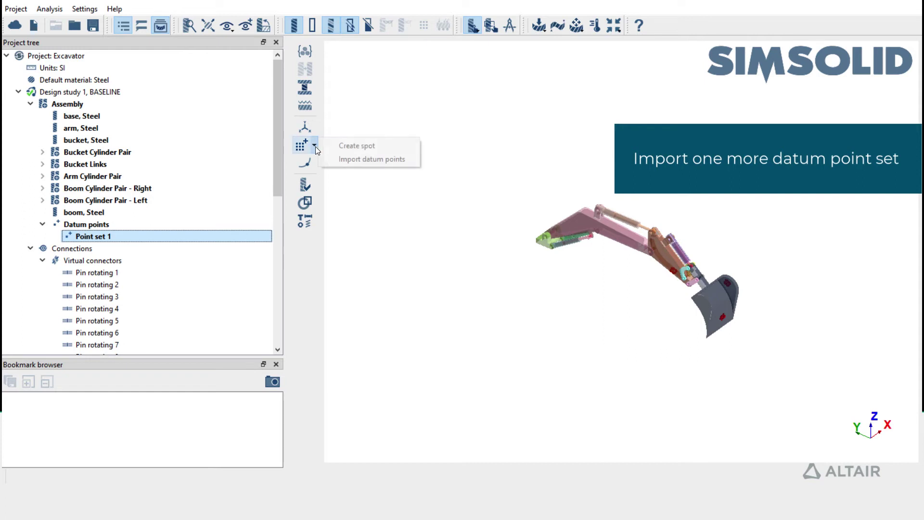
left_click(365, 160)
left_click(480, 295)
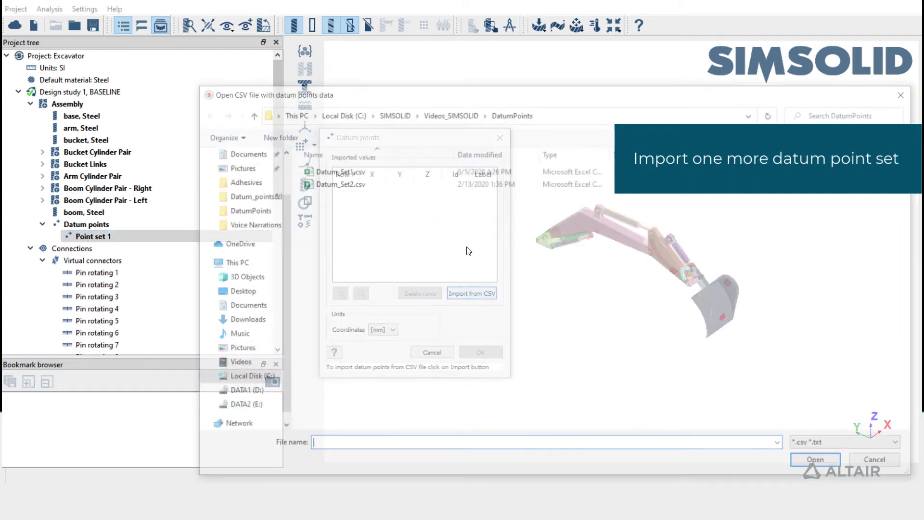
double_click(370, 182)
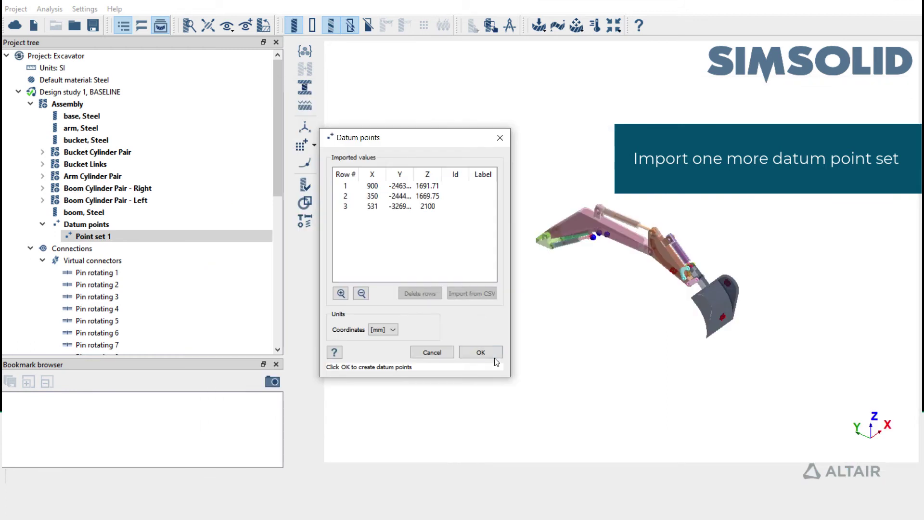
left_click(480, 352)
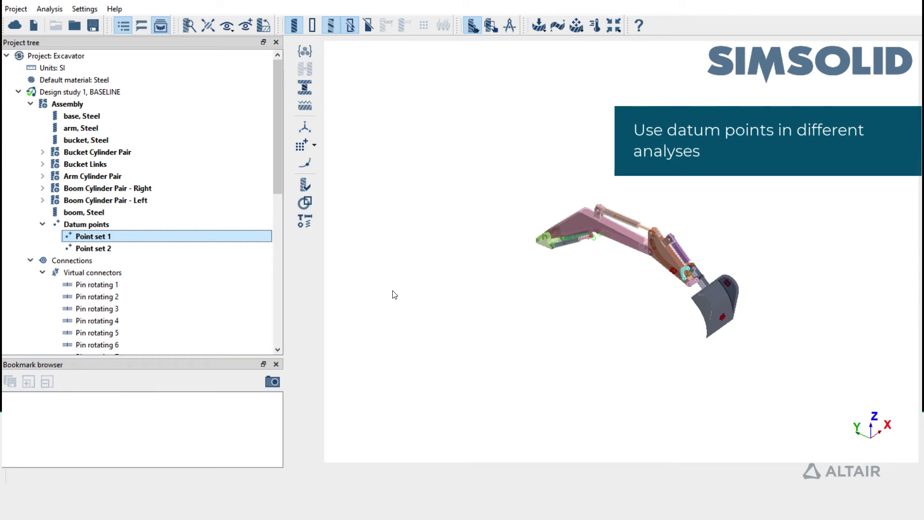
left_click_drag(276, 174, 281, 295)
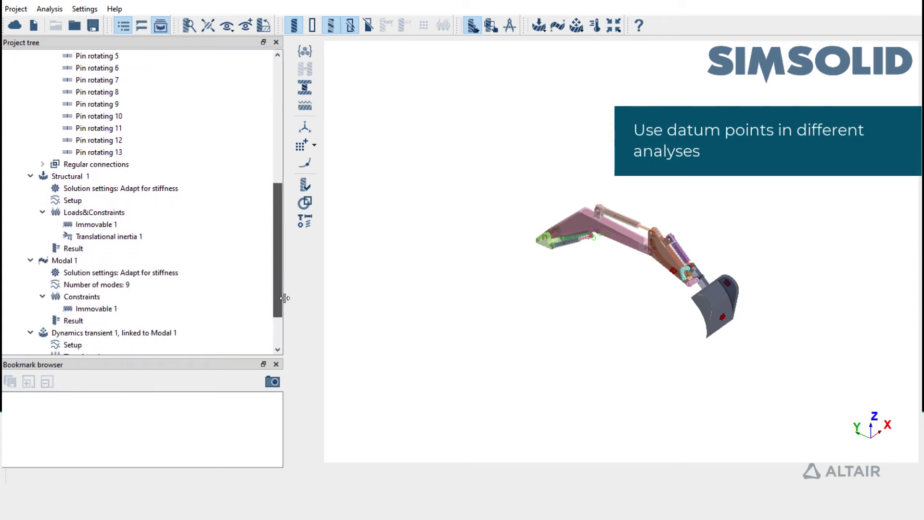
left_click(159, 176)
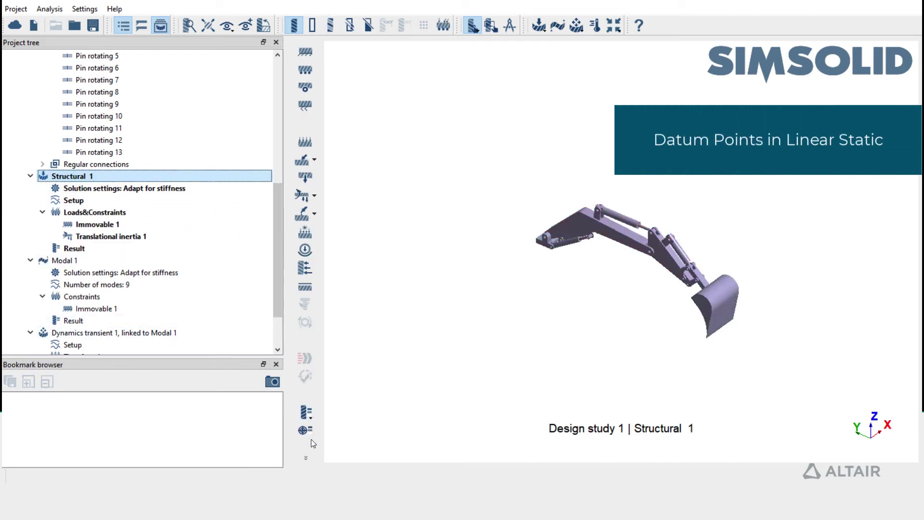
Query point results in Pick Info with Displacement Magnitude as the response
left_click(306, 431)
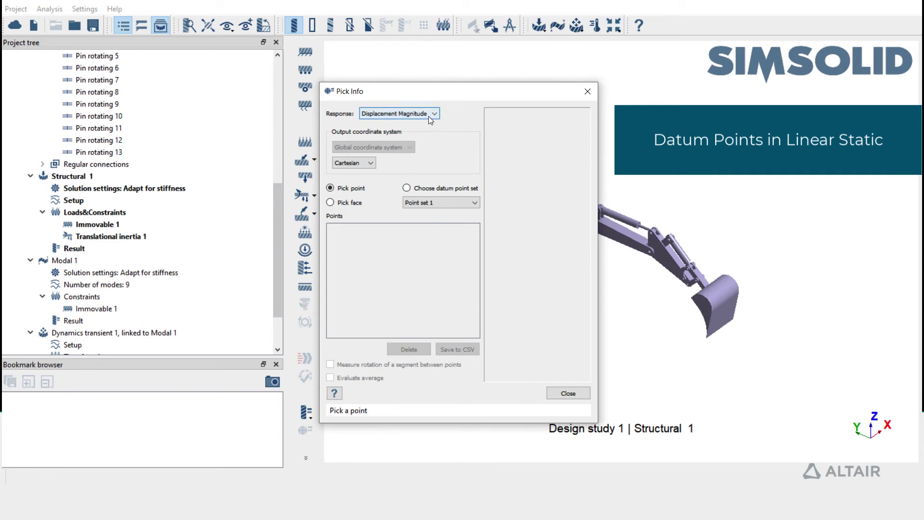
left_click(429, 117)
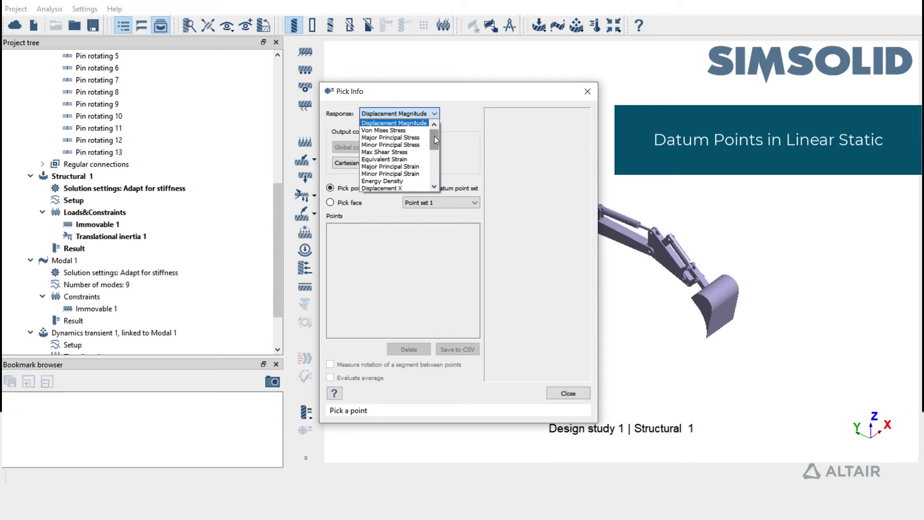
mouse_move(434, 136)
left_mouse_down()
mouse_move(432, 169)
mouse_move(438, 133)
left_mouse_up()
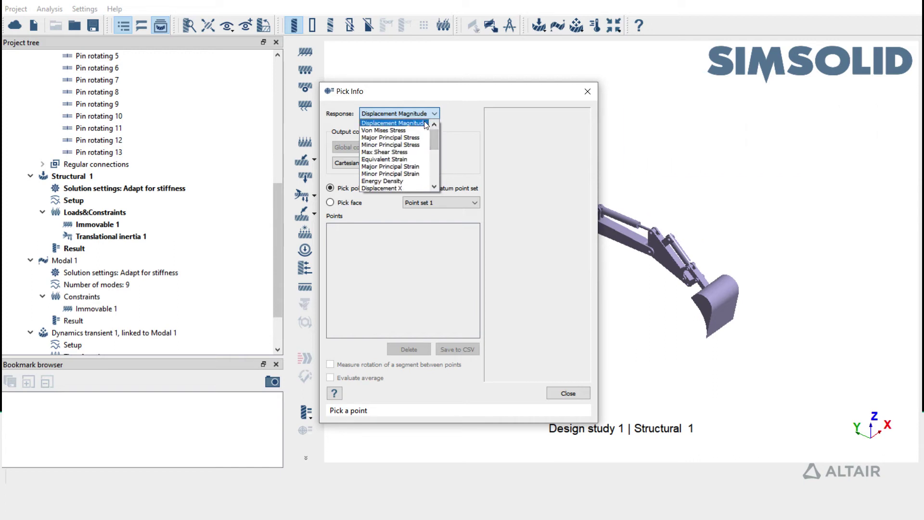
left_click(424, 123)
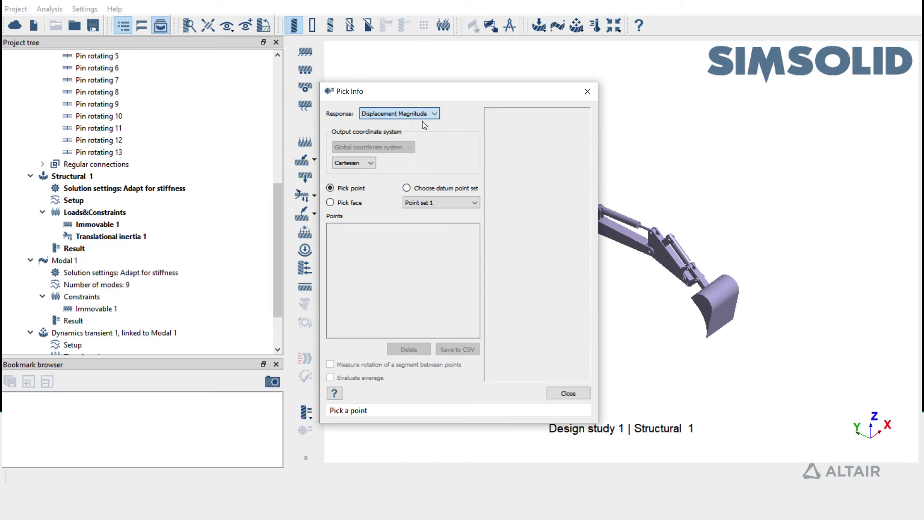
Evaluate Displacement Magnitude at datum Point set 1
left_click(454, 187)
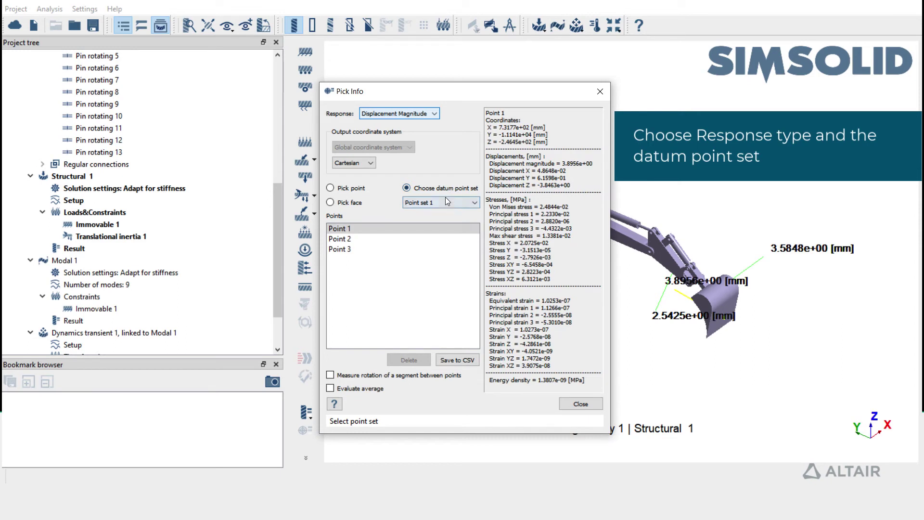
left_click(445, 201)
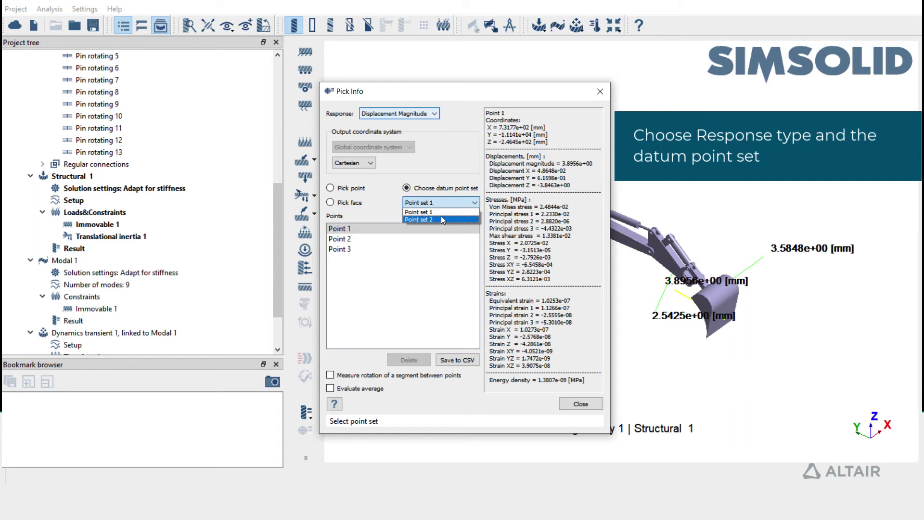
left_click(441, 215)
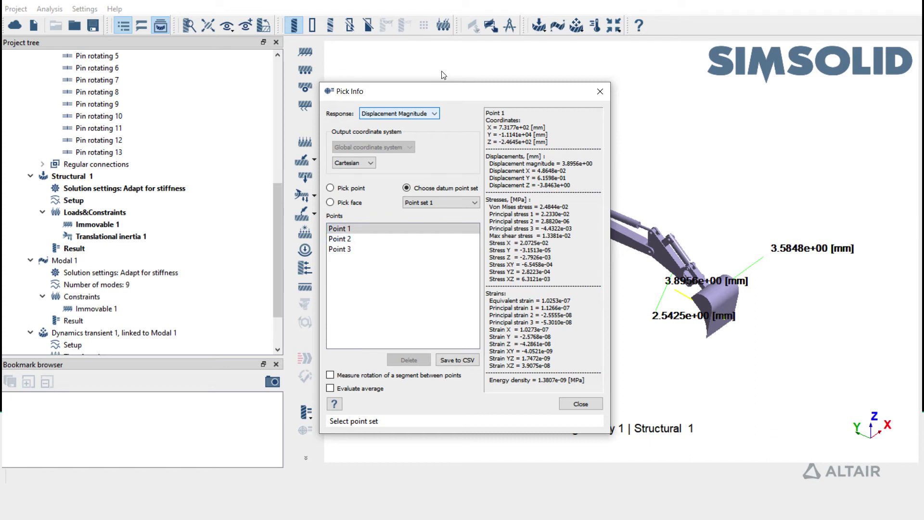
Move the results window aside, zoom in to review the point values, and close Pick Info
left_click_drag(441, 95, 310, 81)
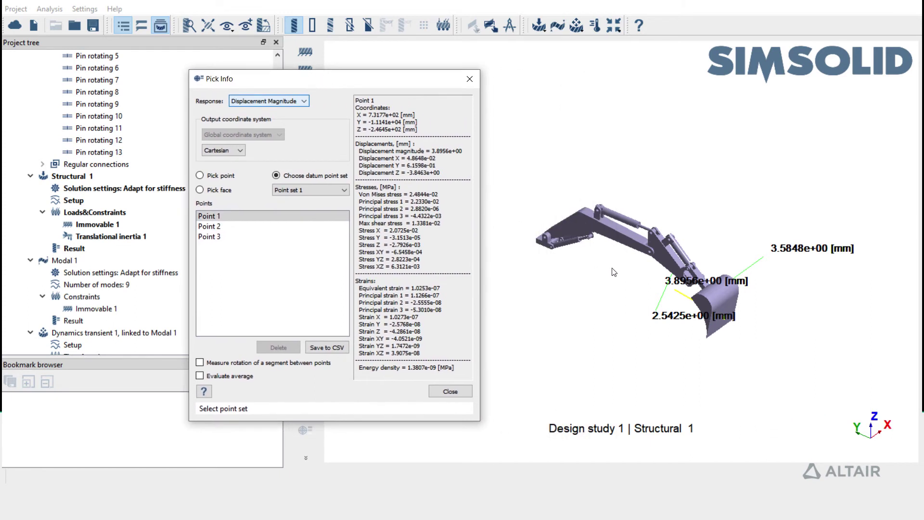
left_click_drag(614, 272, 634, 231)
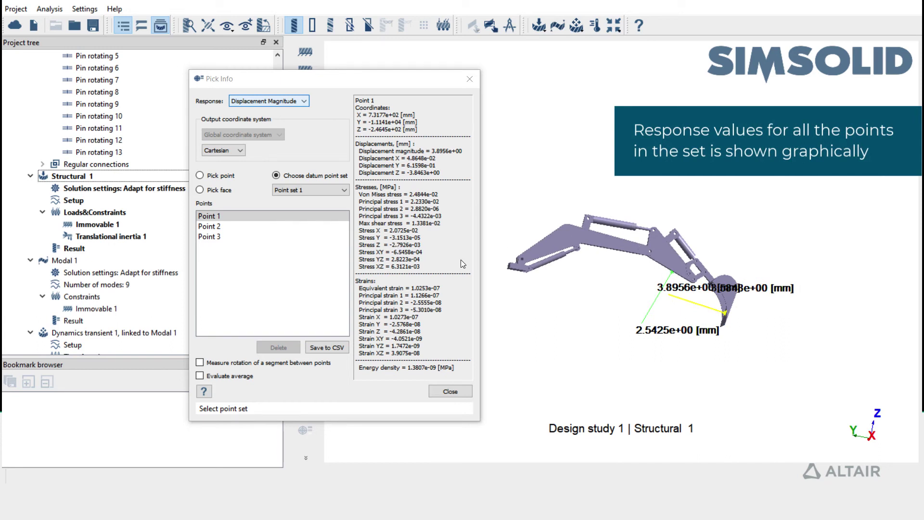
scroll(711, 310, "up", 2)
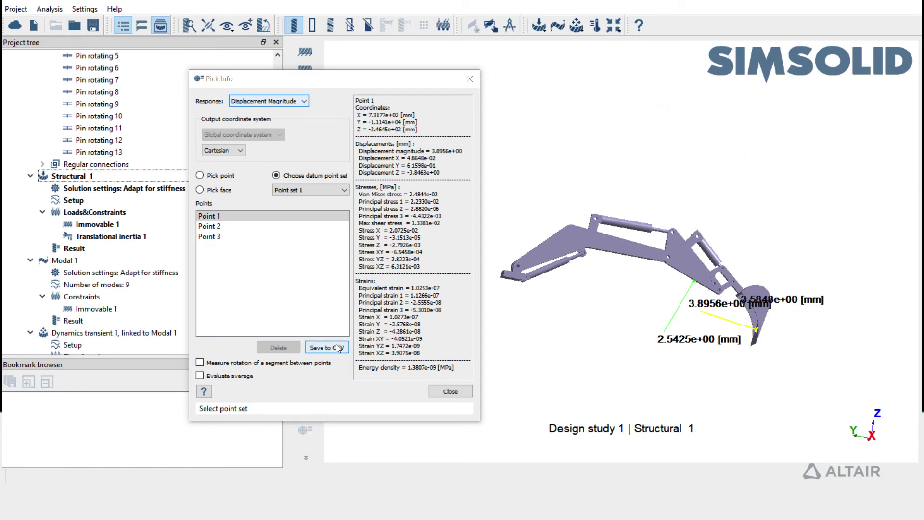
left_click(450, 391)
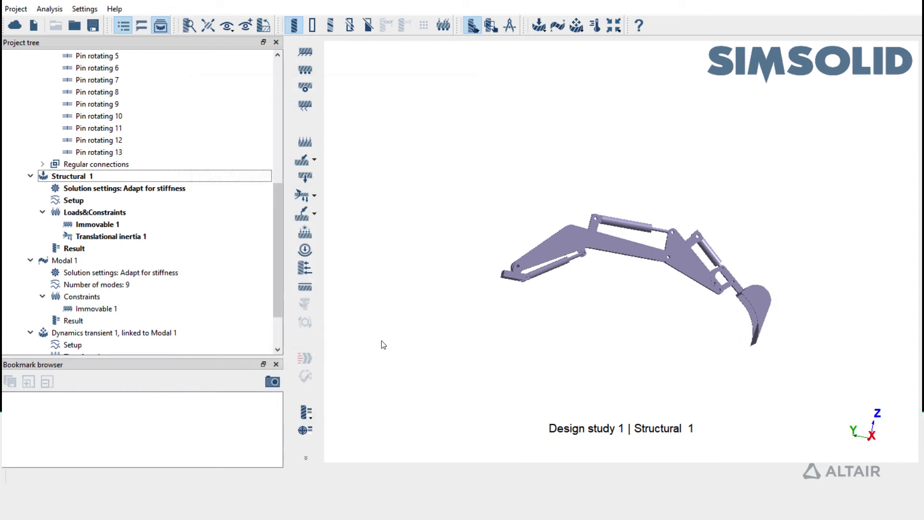
In Modal 1, query datum points, switch to Point set 2, then close the query
left_click(221, 264)
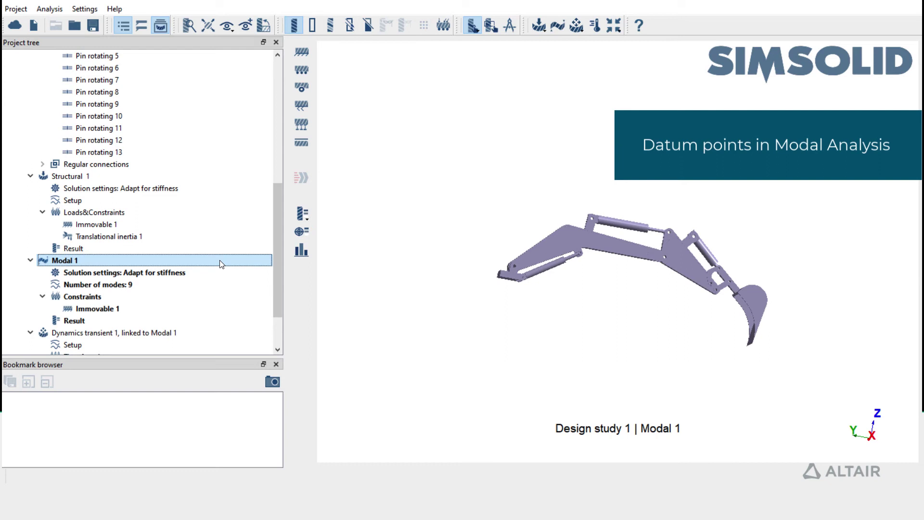
left_click(307, 229)
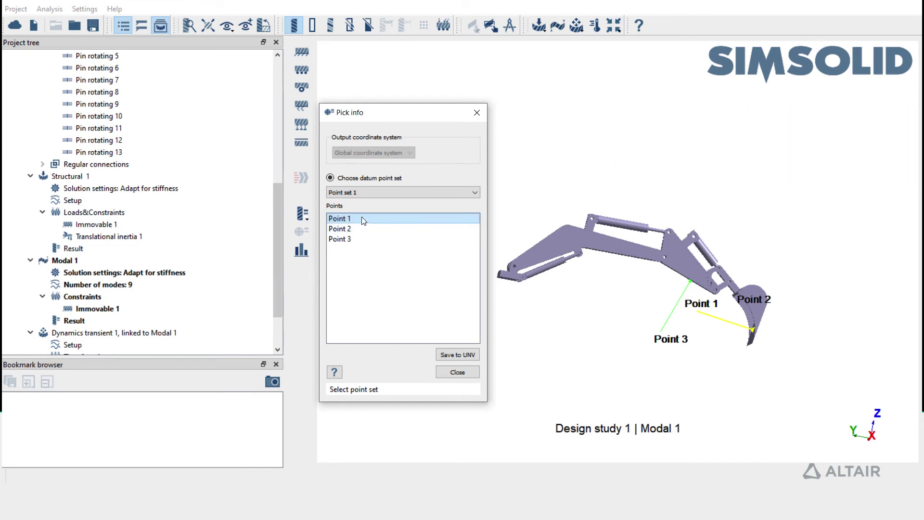
left_click(369, 191)
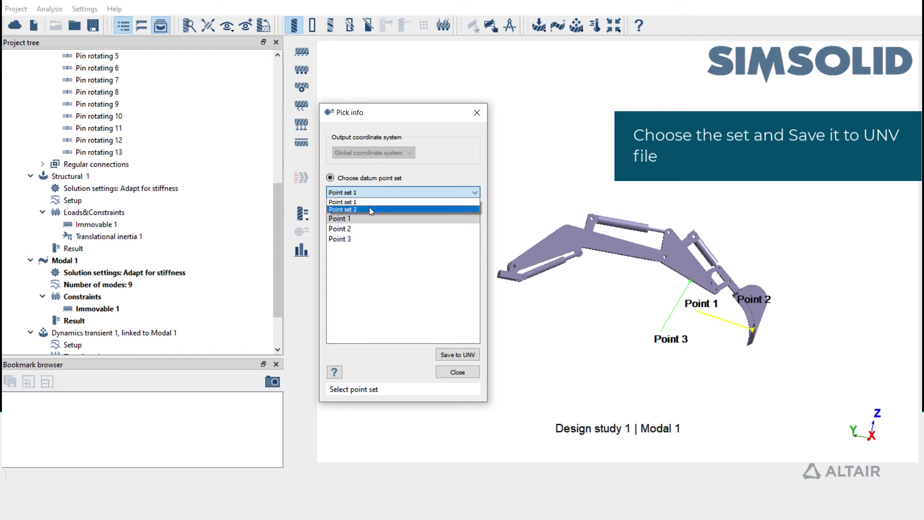
left_click(371, 210)
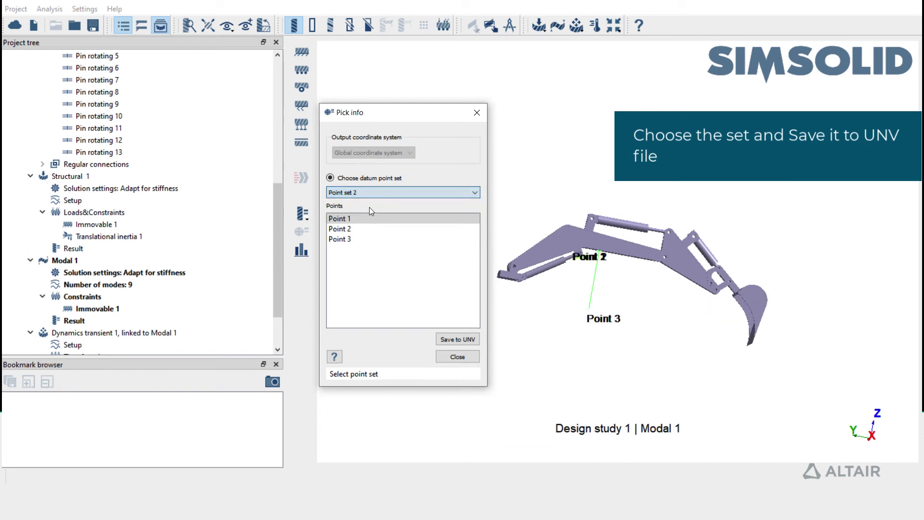
left_click(469, 356)
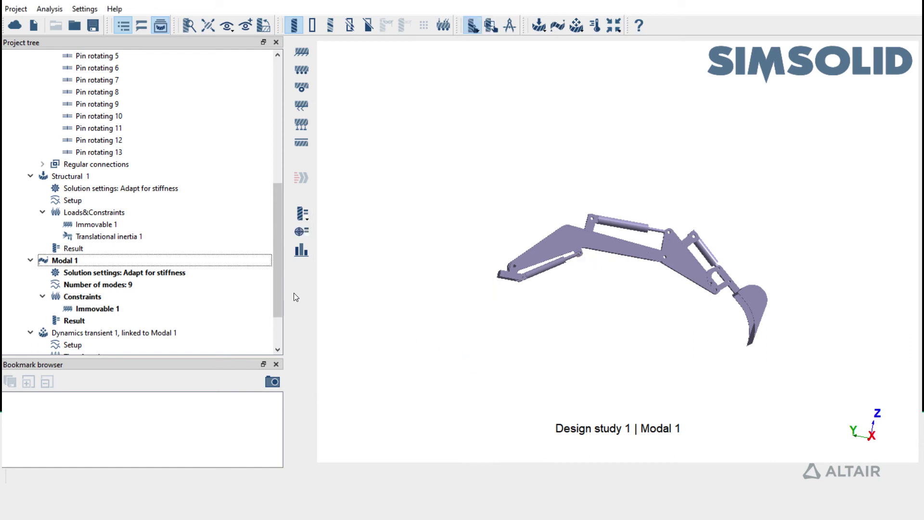
Select Dynamics transient 1 and open its time-response query for picked points
left_click_drag(275, 284, 275, 313)
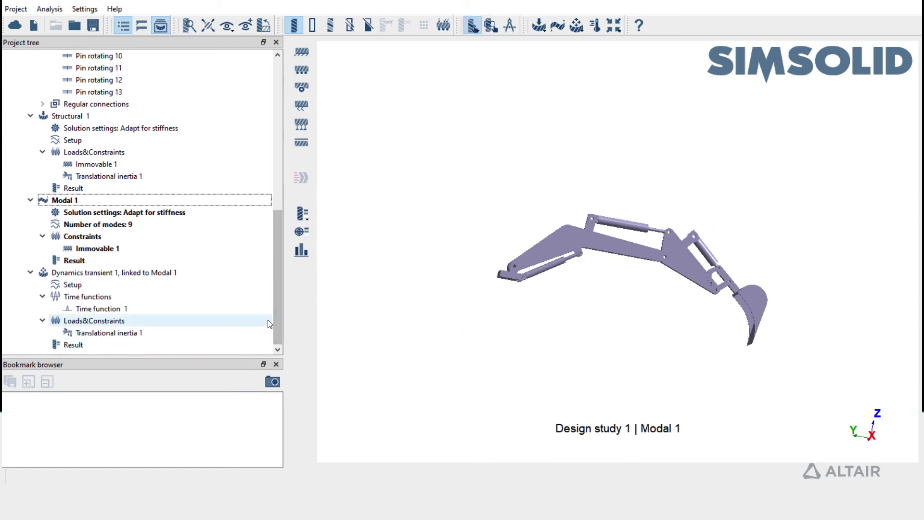
left_click(189, 273)
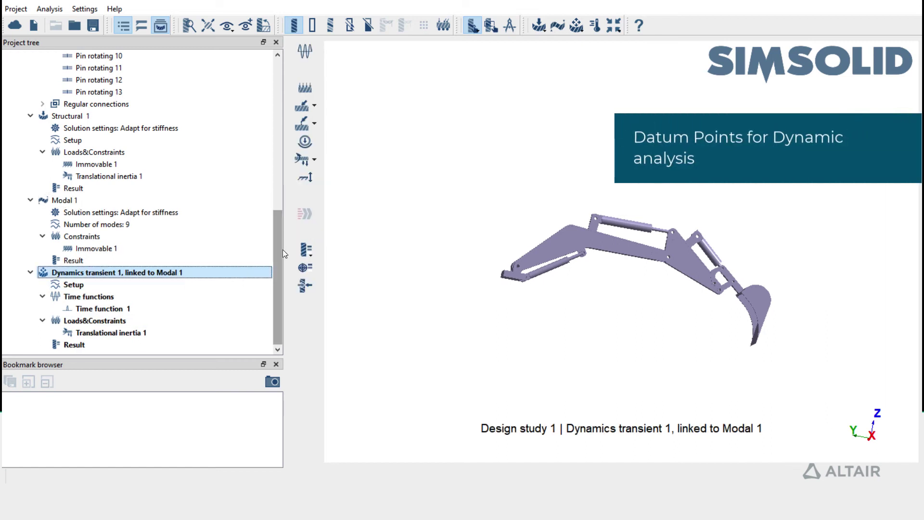
left_click(306, 268)
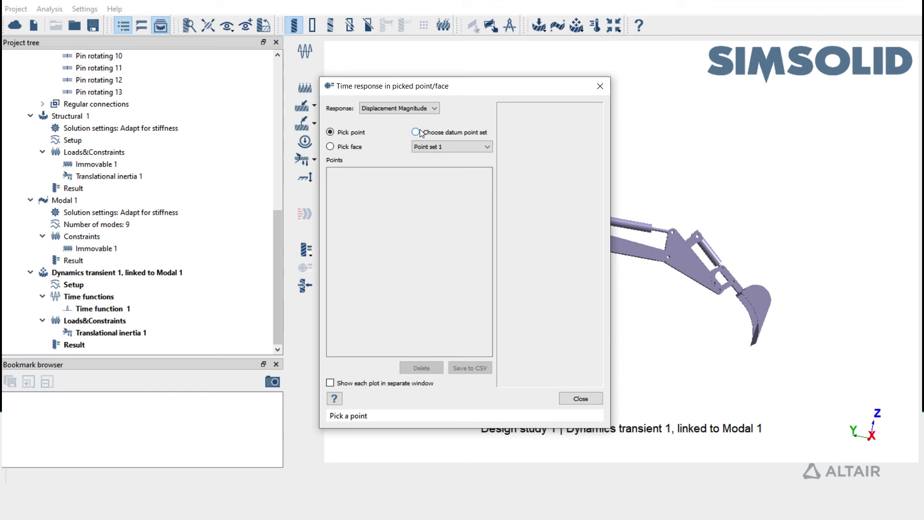
Open the datum point set time-response plot and place it beside the point query
left_click(415, 131)
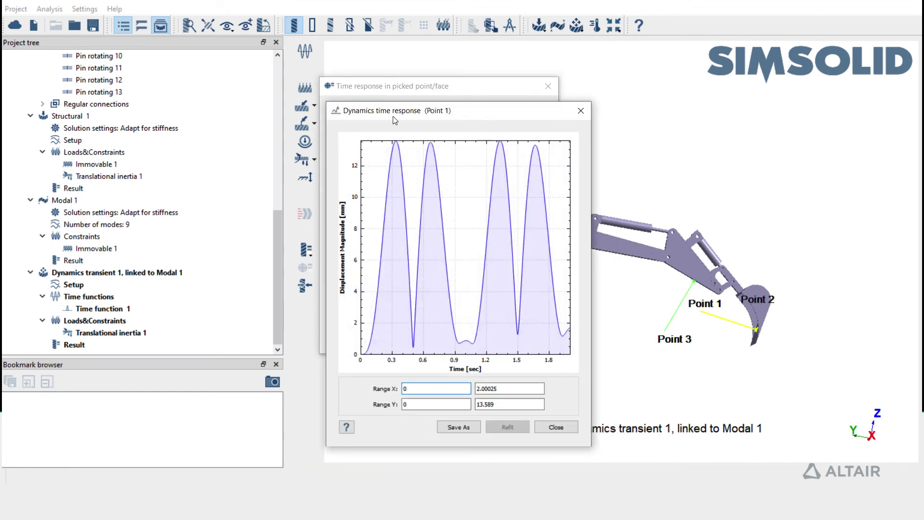
left_click_drag(406, 118, 671, 93)
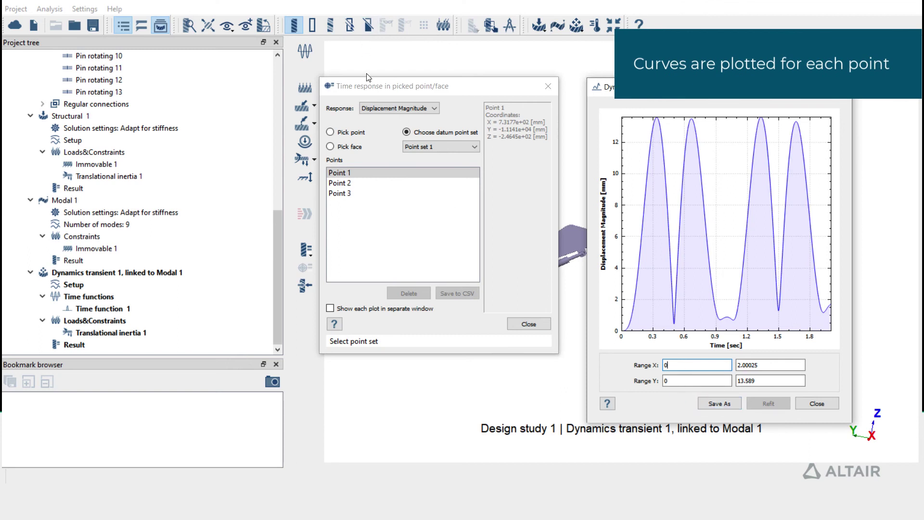
left_click(363, 87)
left_click_drag(362, 87, 206, 74)
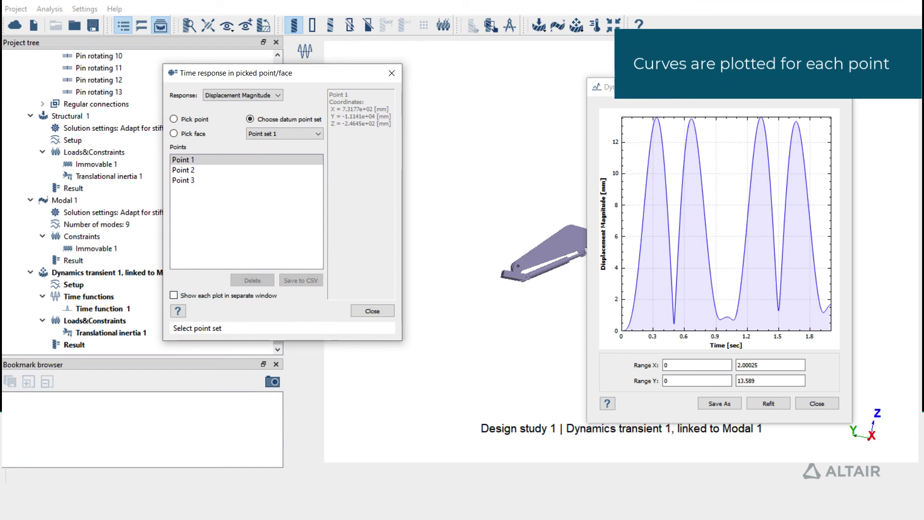
left_click_drag(744, 91, 599, 75)
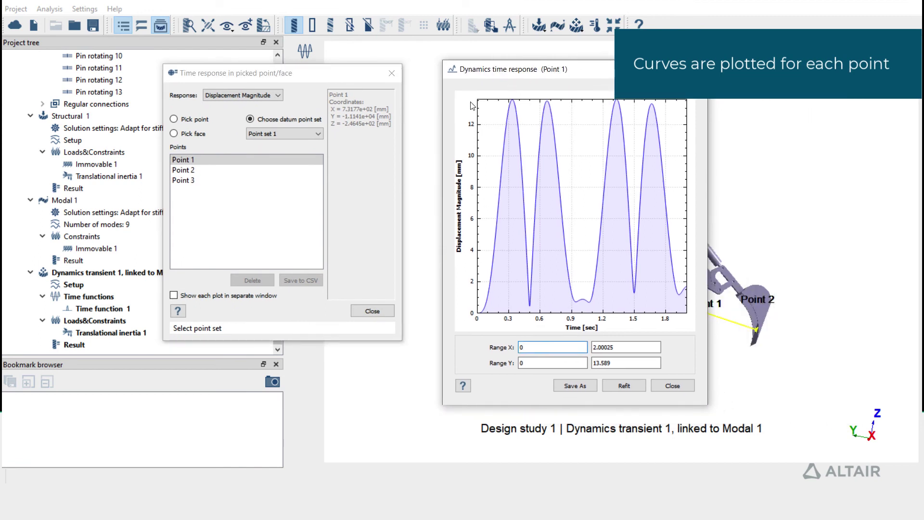
Plot Displacement Magnitude over time for Point 2, Point 3, then Point 1
left_click(198, 170)
left_click(199, 180)
left_click(198, 159)
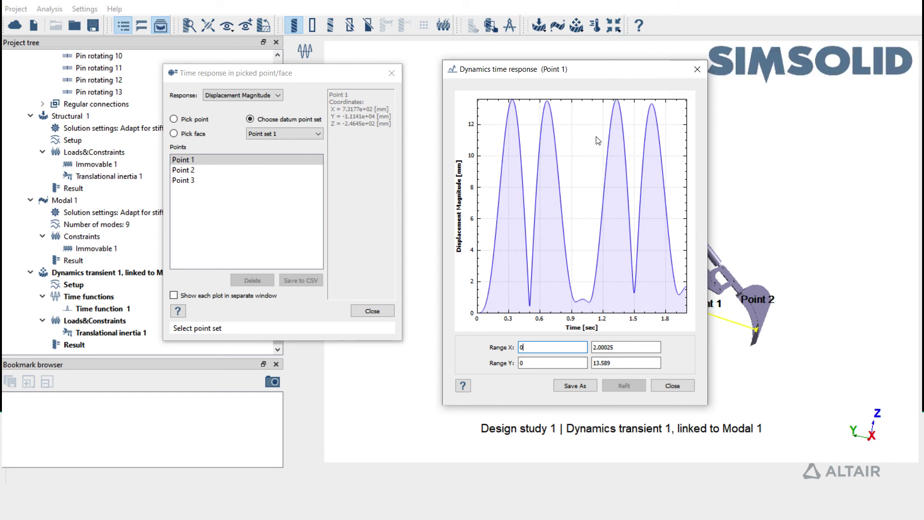
Overlay flexible mode 1's partial response (26.036% at 0.736114 s) on Point 1's curve
left_click(554, 136)
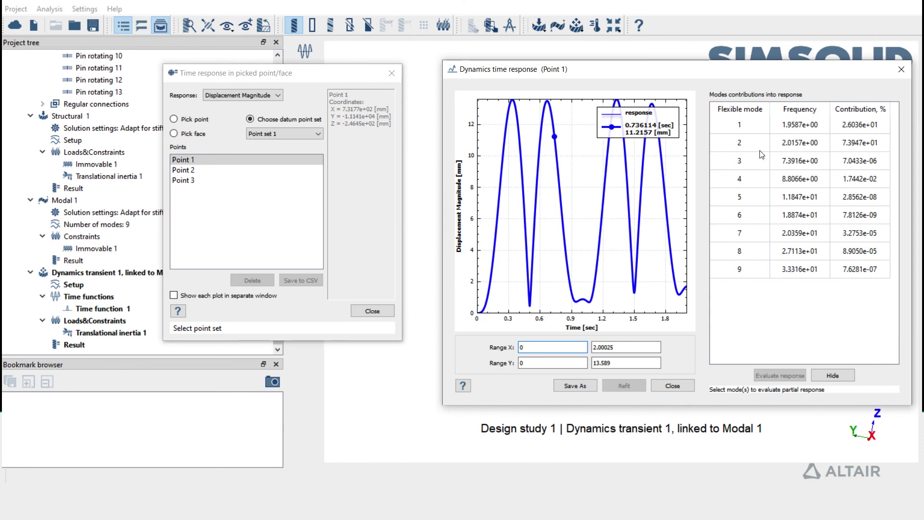
left_click(754, 132)
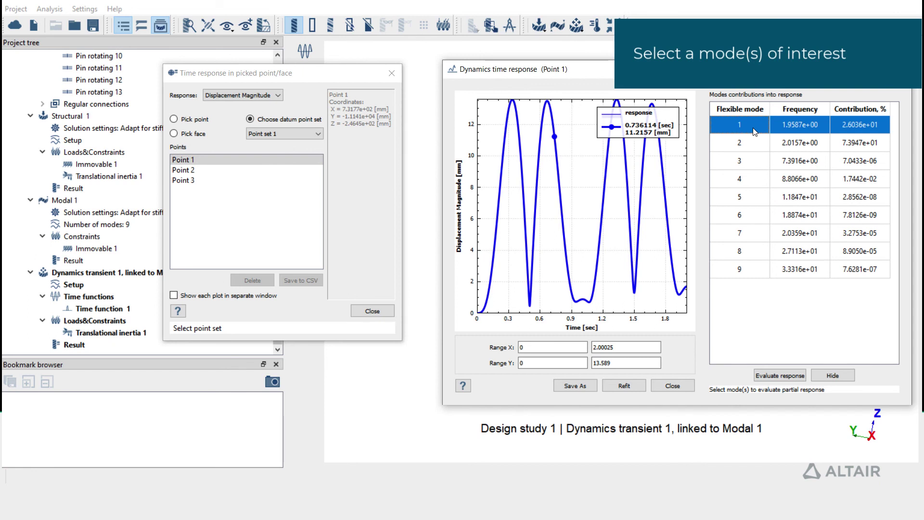
left_click(789, 374)
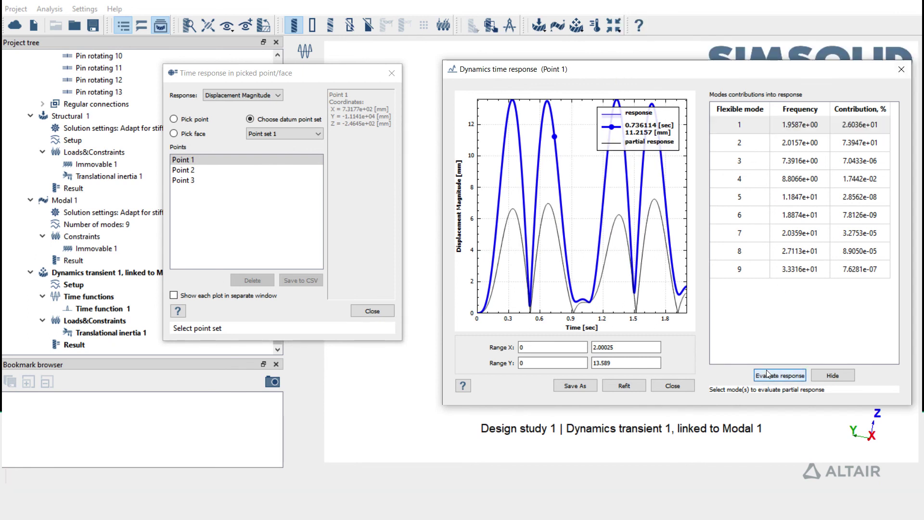